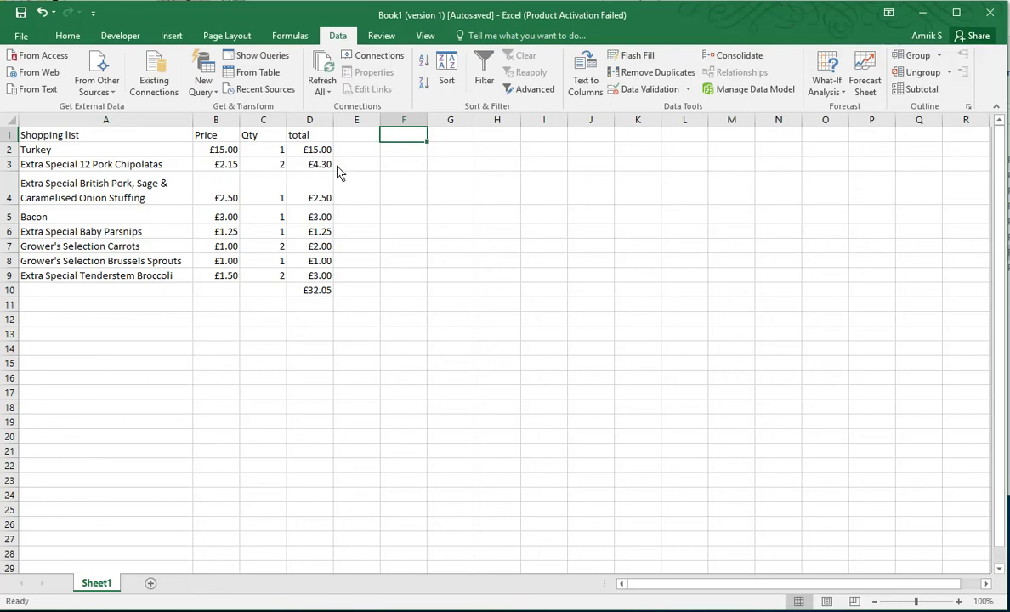
Step: Enter the column heading "Purchased y/n" in cell E1, beside the total heading
{"action": "left_click", "coordinate": [338, 131]}
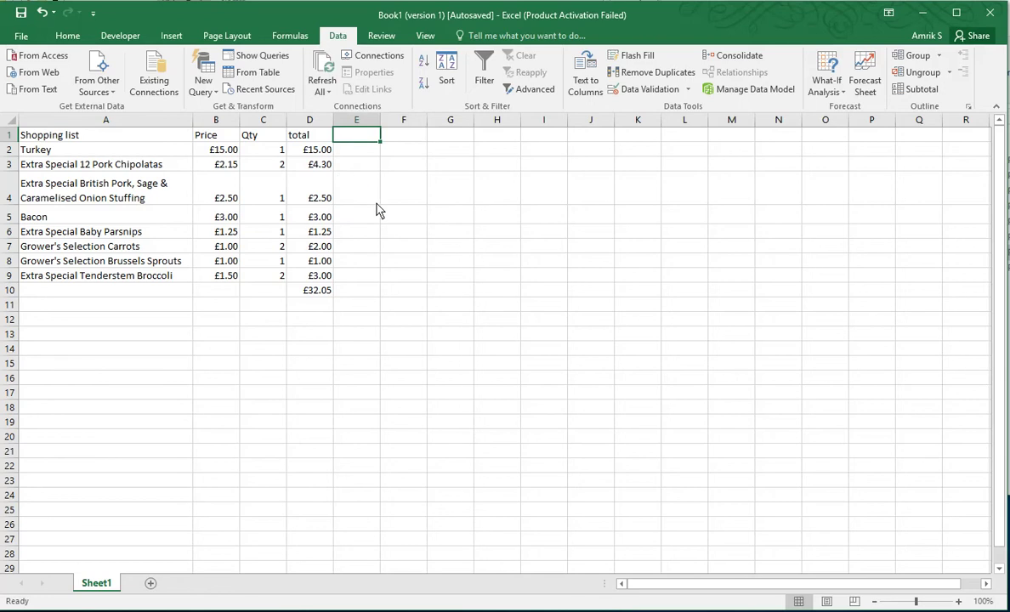
{"action": "type", "text": "ye"}
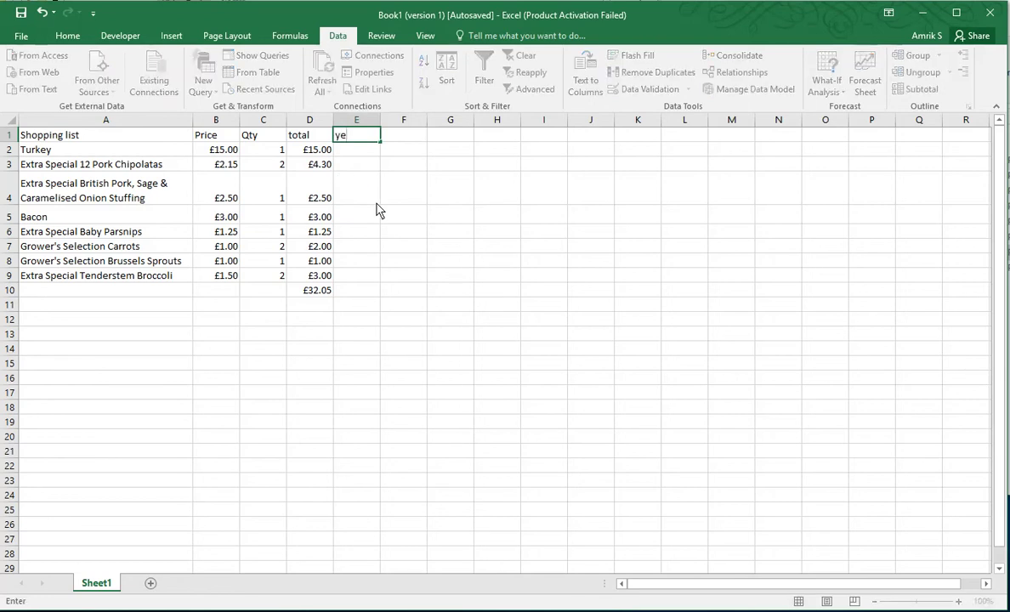
{"action": "key", "text": "BackSpace"}
{"action": "key", "text": "BackSpace"}
{"action": "type", "text": "Purchased y/n"}
{"action": "left_click", "coordinate": [396, 169]}
Step: Wrap and centre the heading in E1, and widen column E slightly so "Purchased" fits on one line
{"action": "left_click", "coordinate": [350, 138]}
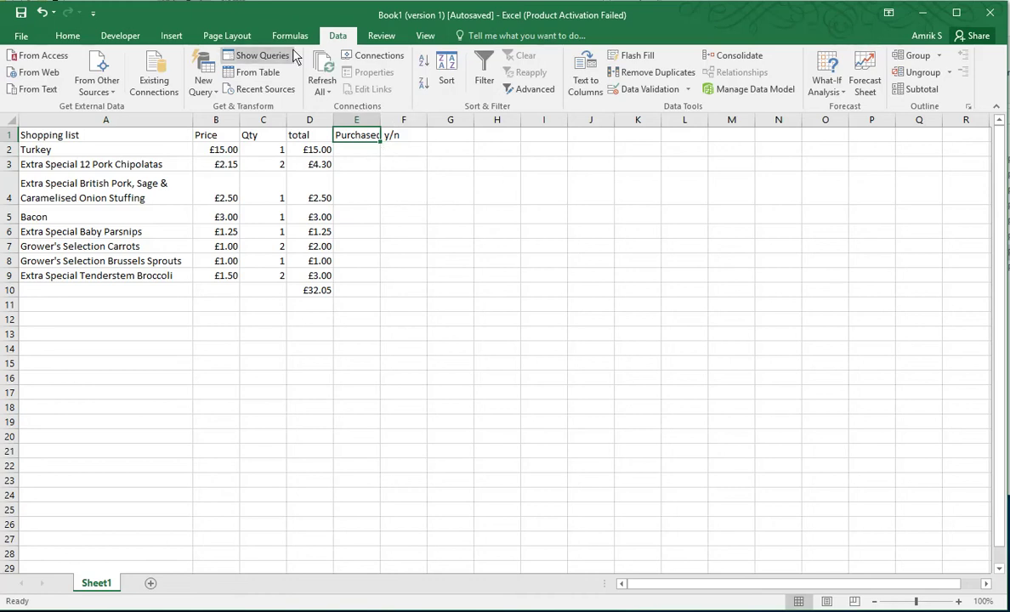
{"action": "left_click", "coordinate": [67, 38]}
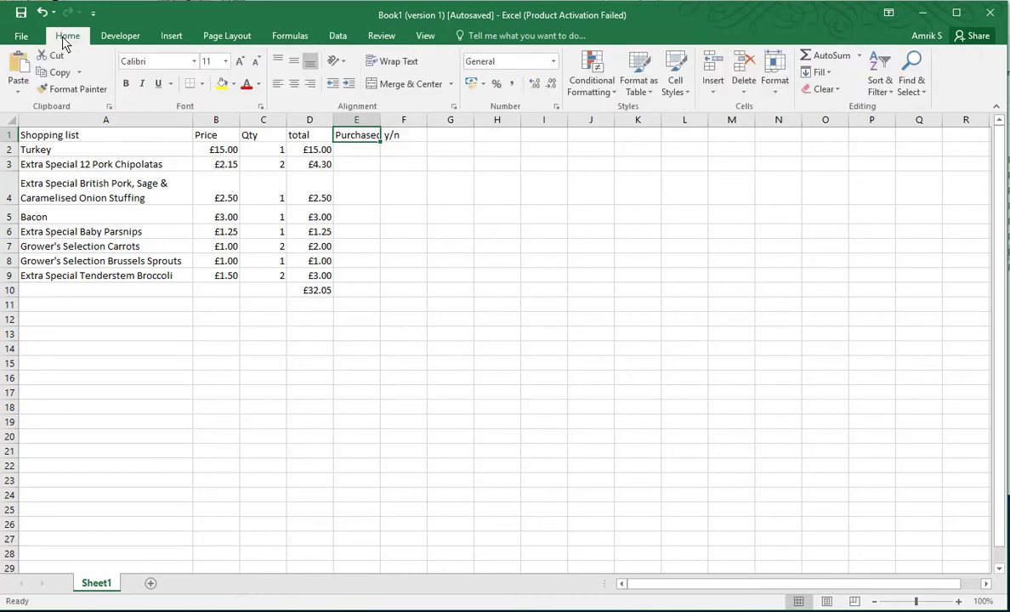
{"action": "left_click", "coordinate": [391, 65]}
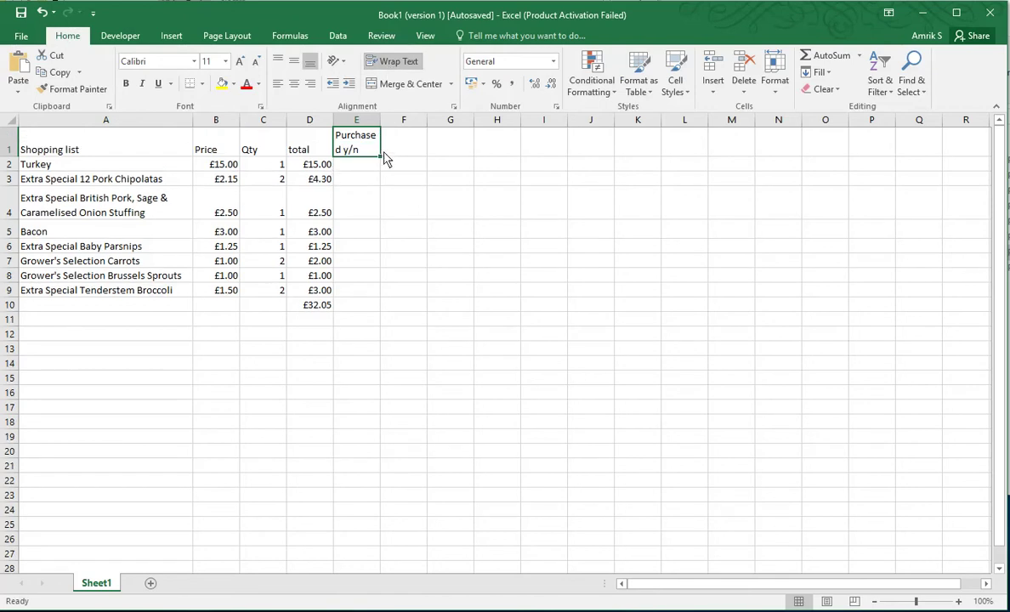
{"action": "left_click_drag", "start_coordinate": [380, 121], "coordinate": [389, 125]}
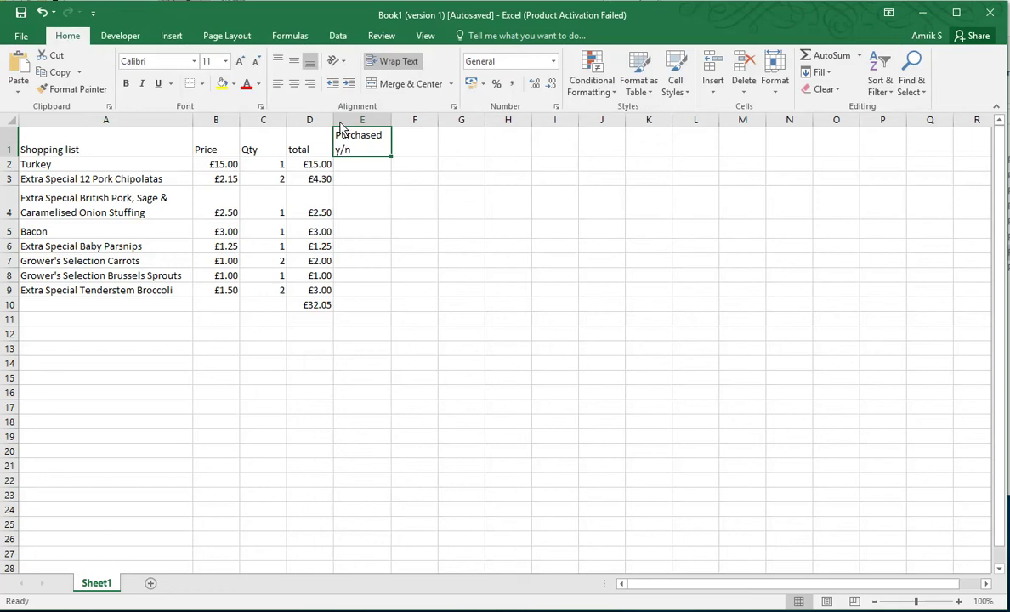
{"action": "left_click", "coordinate": [293, 85]}
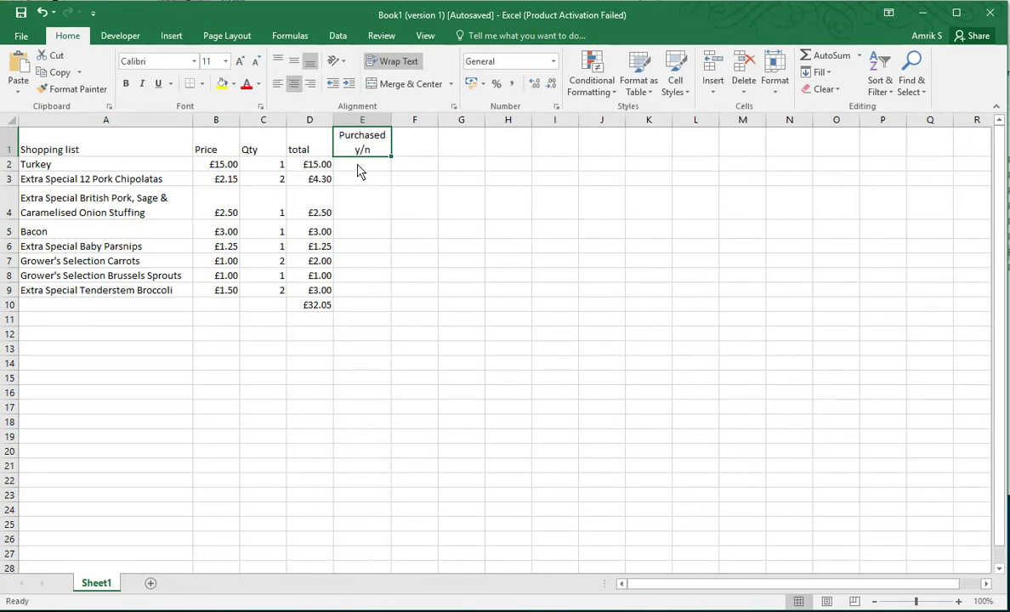
Step: Add data validation to cell E2 that allows a list with the source "Yes, No"
{"action": "left_click_drag", "start_coordinate": [360, 167], "coordinate": [363, 297]}
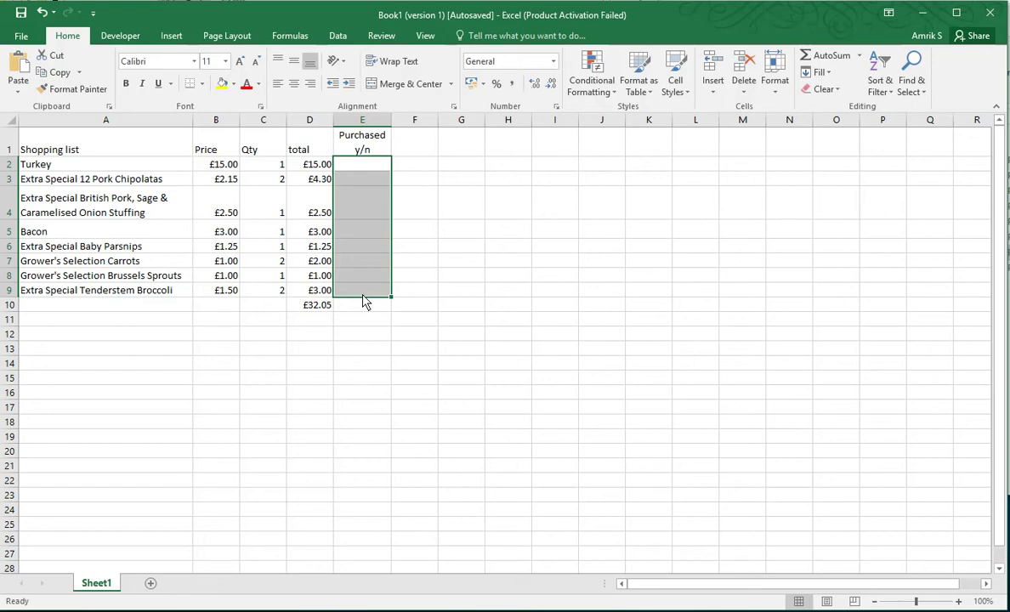
{"action": "left_click", "coordinate": [368, 168]}
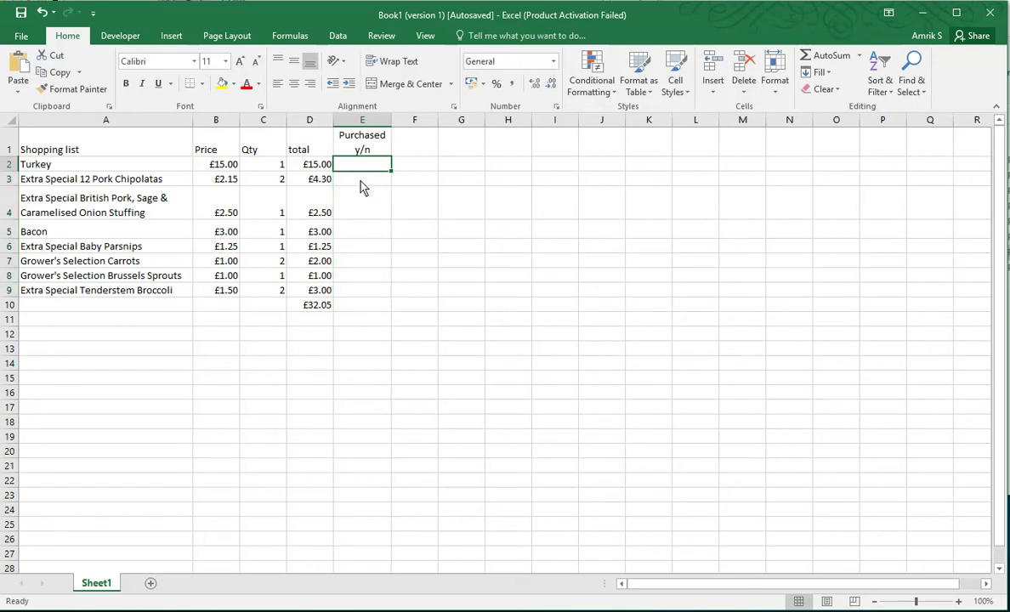
{"action": "left_click", "coordinate": [338, 37]}
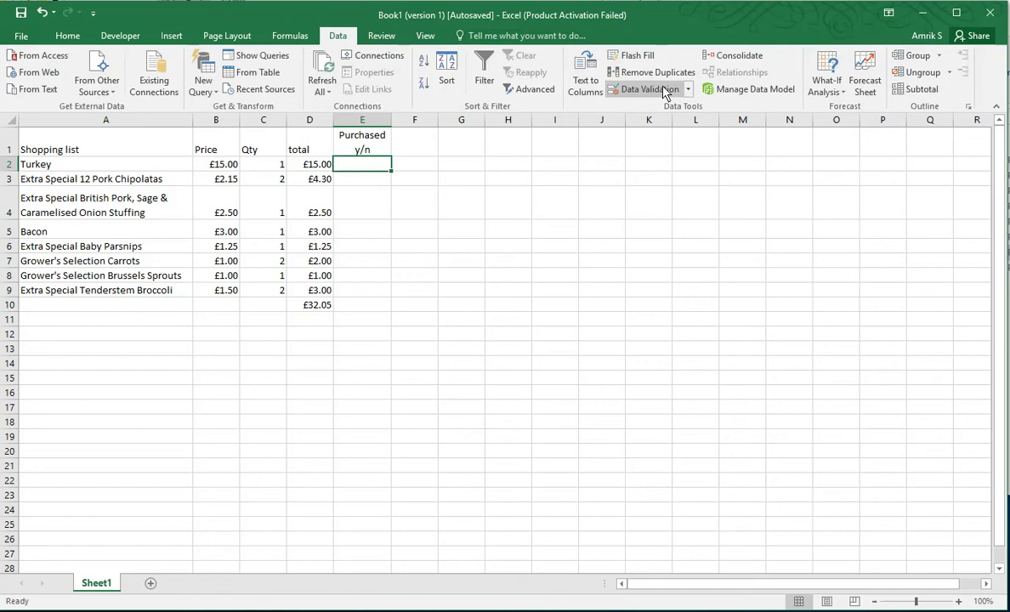
{"action": "left_click", "coordinate": [689, 92]}
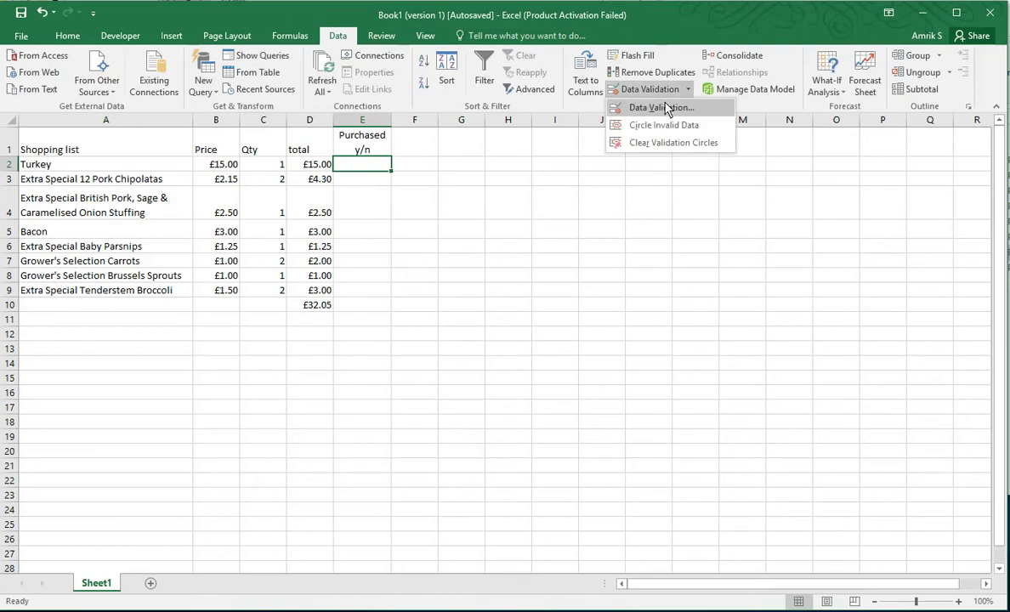
{"action": "left_click", "coordinate": [668, 107]}
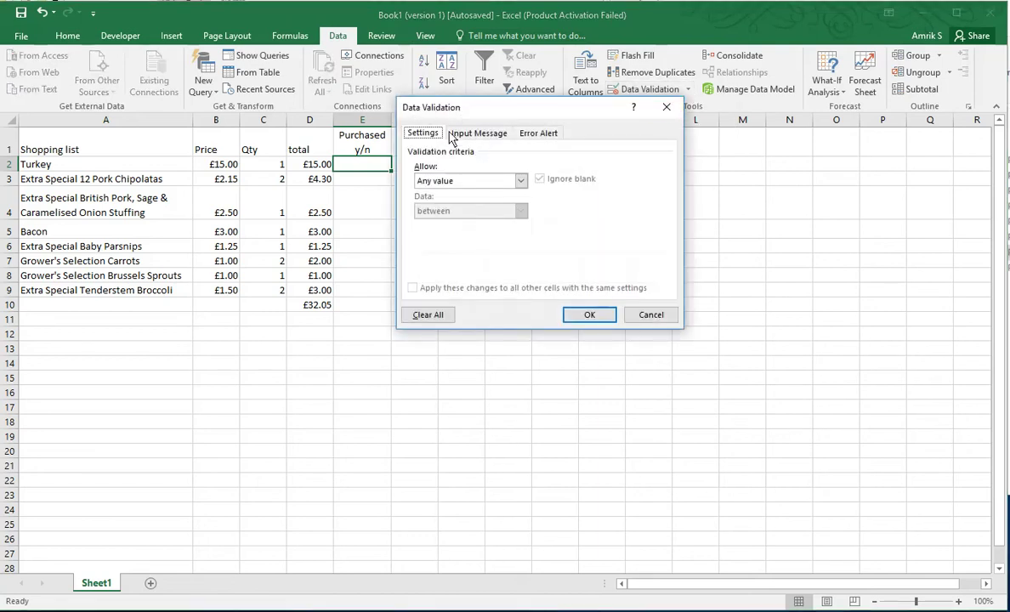
{"action": "left_click", "coordinate": [521, 181]}
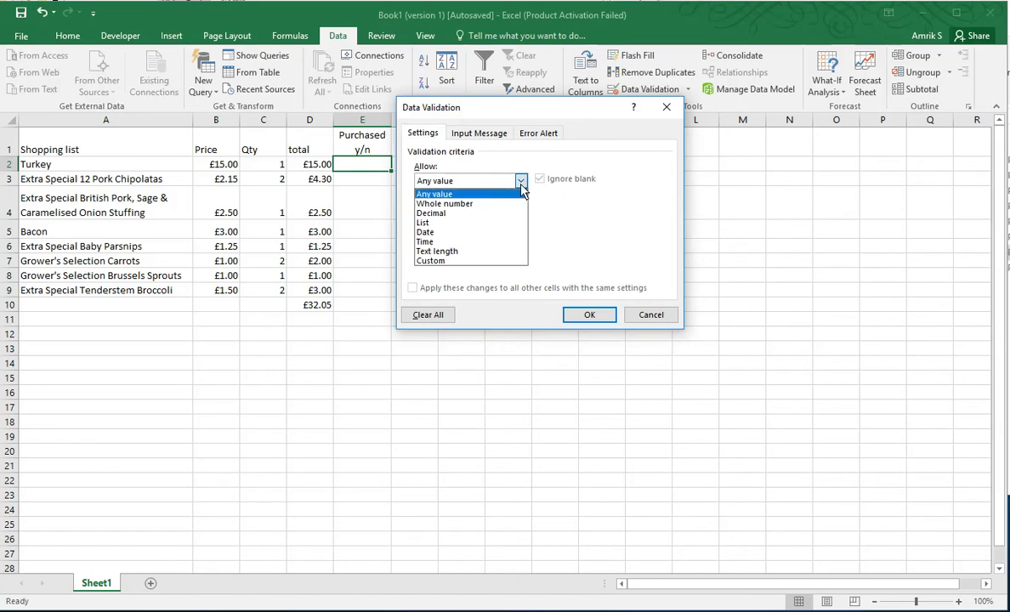
{"action": "left_click", "coordinate": [429, 222]}
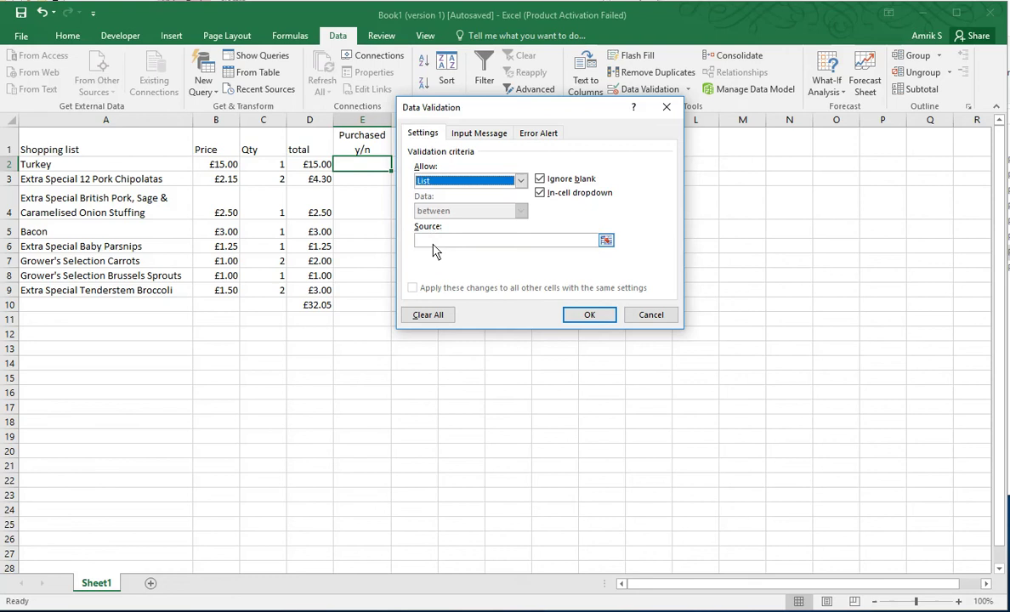
{"action": "left_click", "coordinate": [433, 241]}
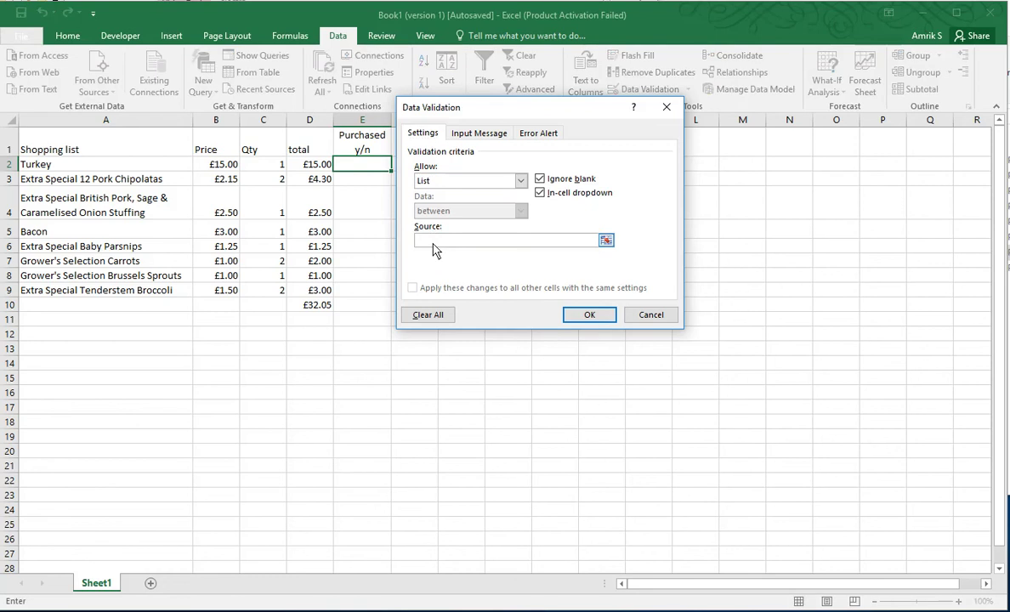
{"action": "type", "text": "Yes,"}
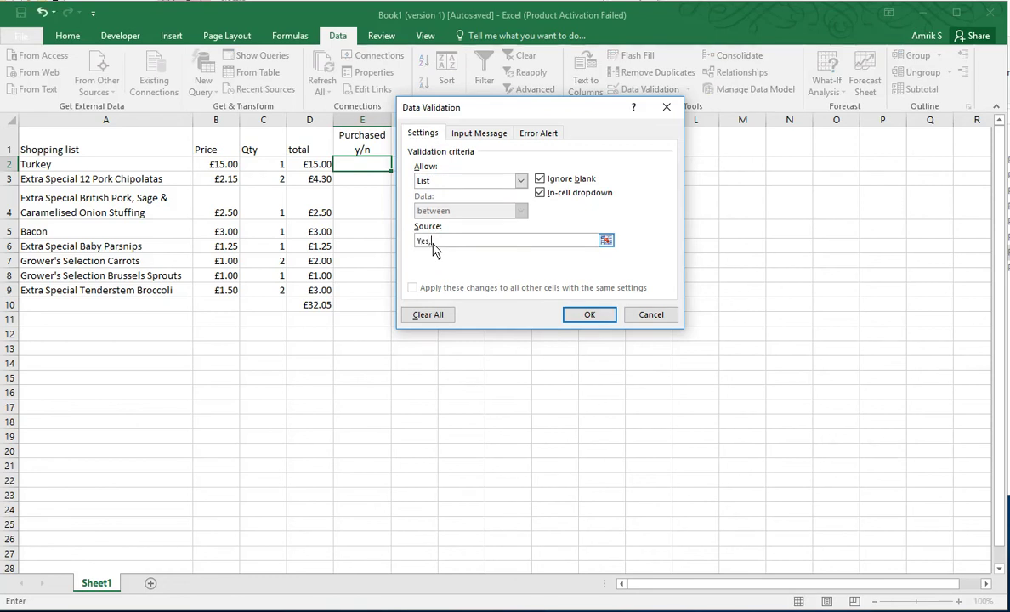
{"action": "type", "text": " No"}
{"action": "left_click", "coordinate": [587, 315]}
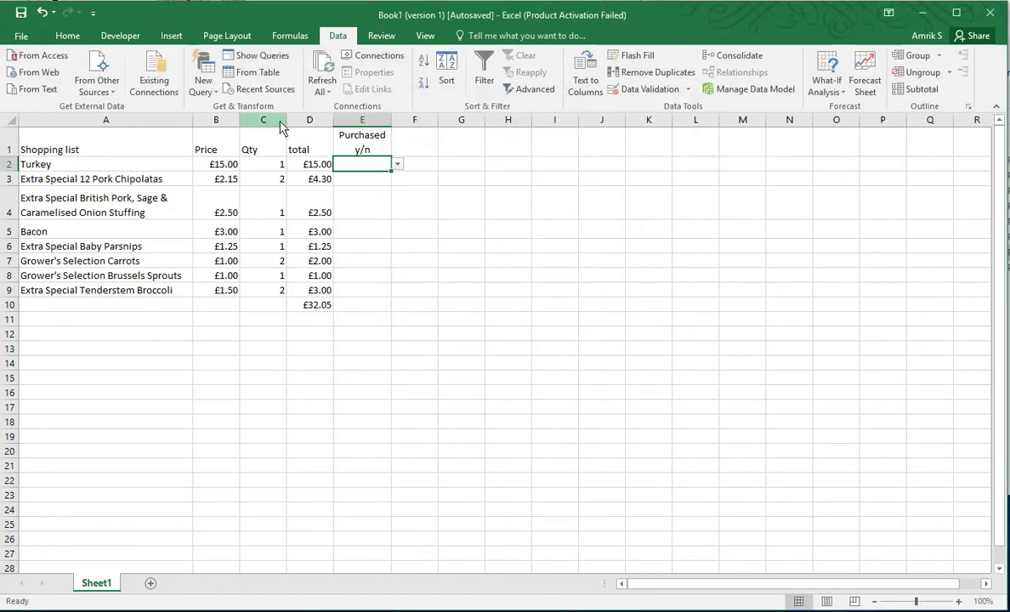
Step: Try out the drop-down list in cell E2 by choosing Yes for Turkey
{"action": "left_click", "coordinate": [397, 166]}
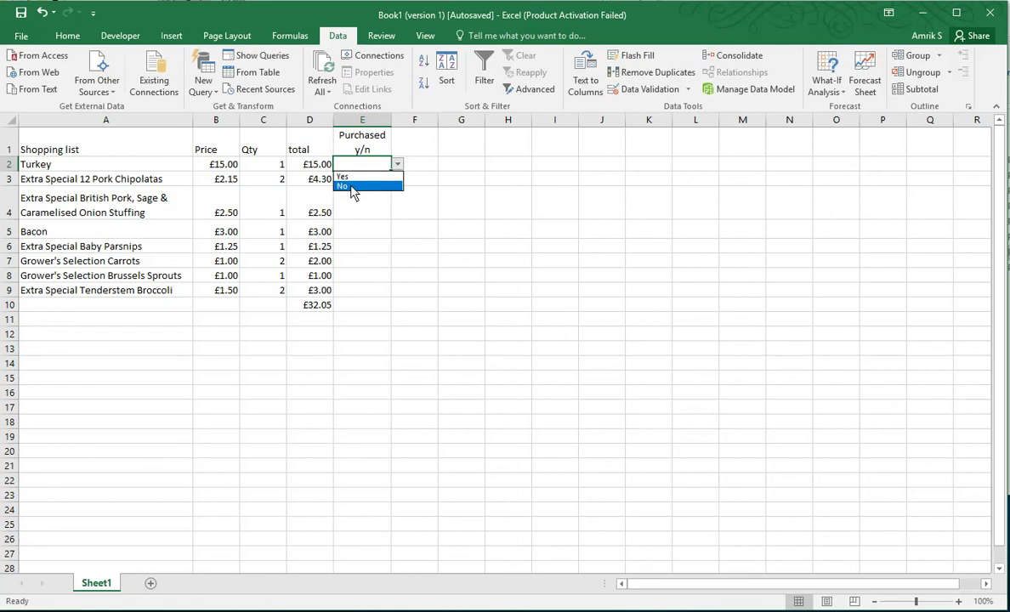
{"action": "key", "text": "Escape"}
{"action": "left_click", "coordinate": [397, 165]}
{"action": "left_click", "coordinate": [344, 177]}
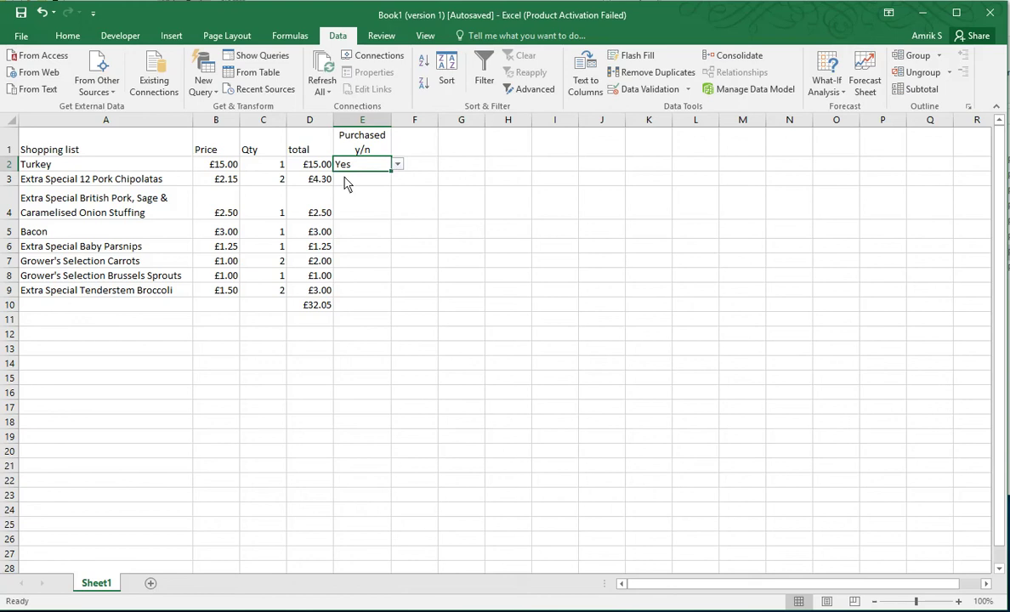
Step: Choose No in cell E2 and fill it with its drop-down list down to E9
{"action": "left_click", "coordinate": [398, 165]}
{"action": "left_click", "coordinate": [349, 189]}
{"action": "double_click", "coordinate": [391, 175]}
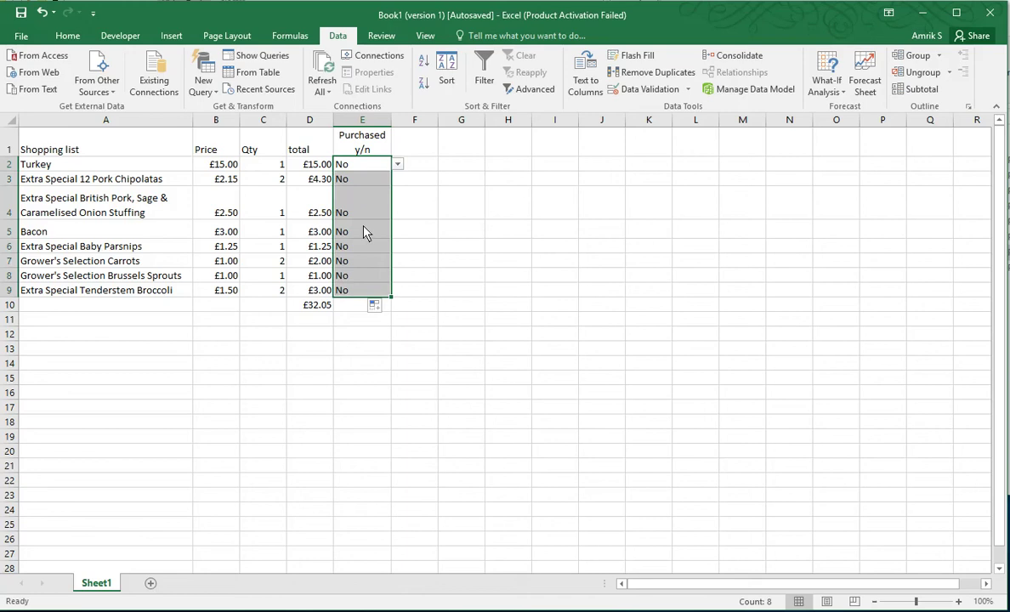
Step: Choose Yes from the drop-down list for Extra Special Baby Parsnips in cell E6
{"action": "left_click", "coordinate": [362, 247]}
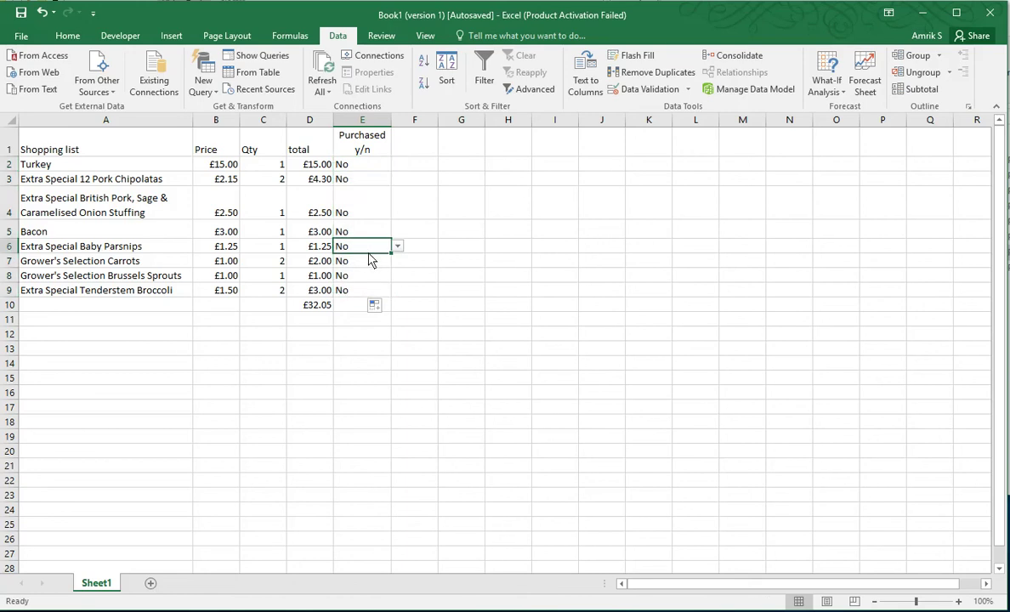
{"action": "left_click", "coordinate": [397, 246]}
{"action": "left_click", "coordinate": [343, 258]}
{"action": "left_click", "coordinate": [452, 208]}
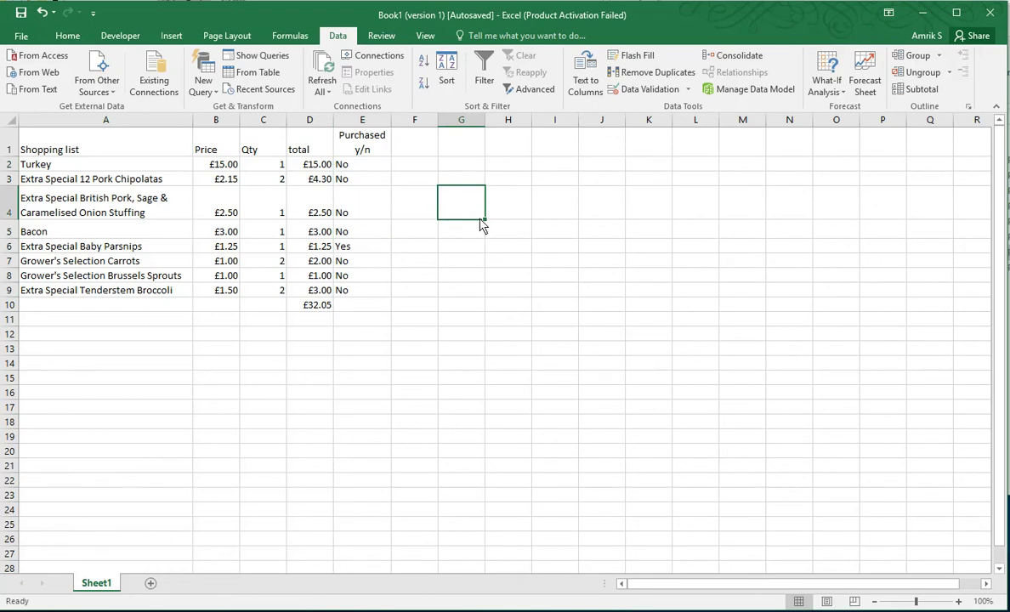
{"action": "left_click", "coordinate": [383, 166]}
{"action": "left_click", "coordinate": [396, 165]}
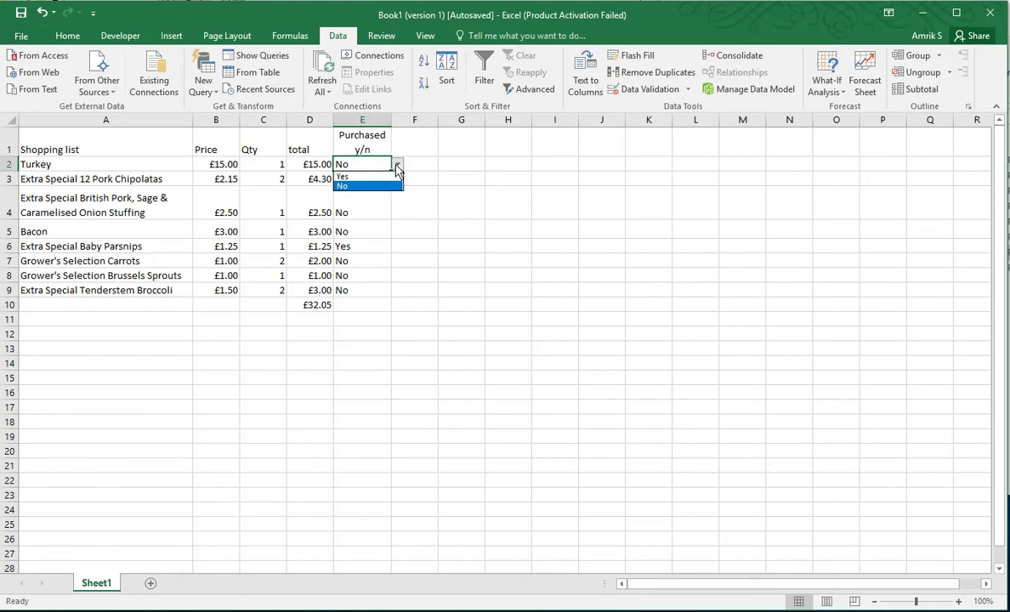
{"action": "key", "text": "Escape"}
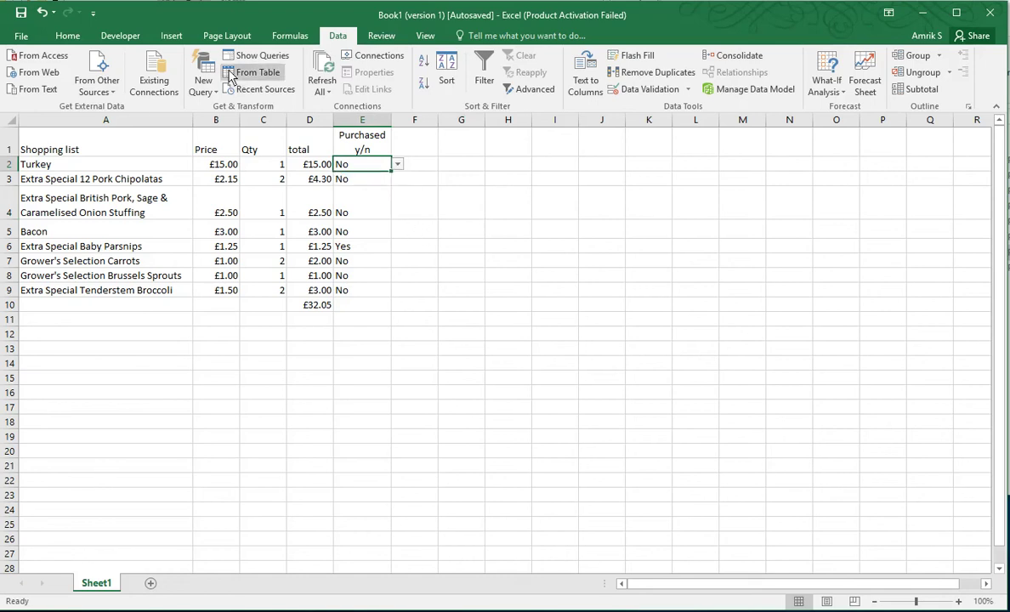